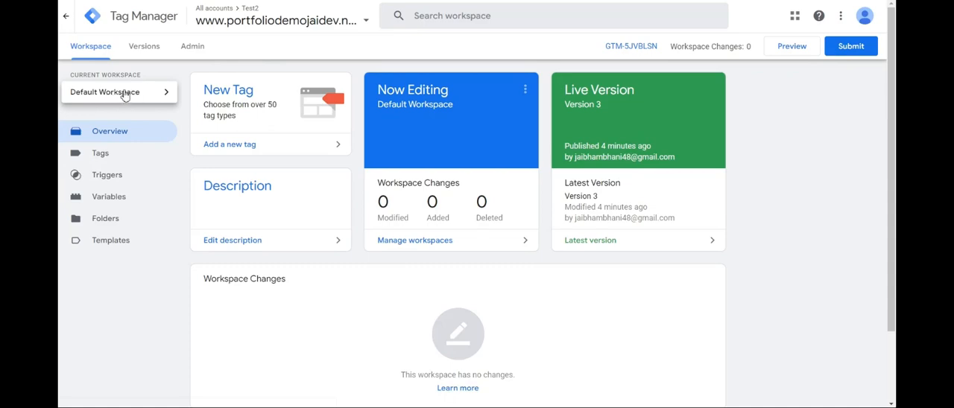
Create a new workspace titled with the owner's first name followed by "workspace" and save it
click(125, 93)
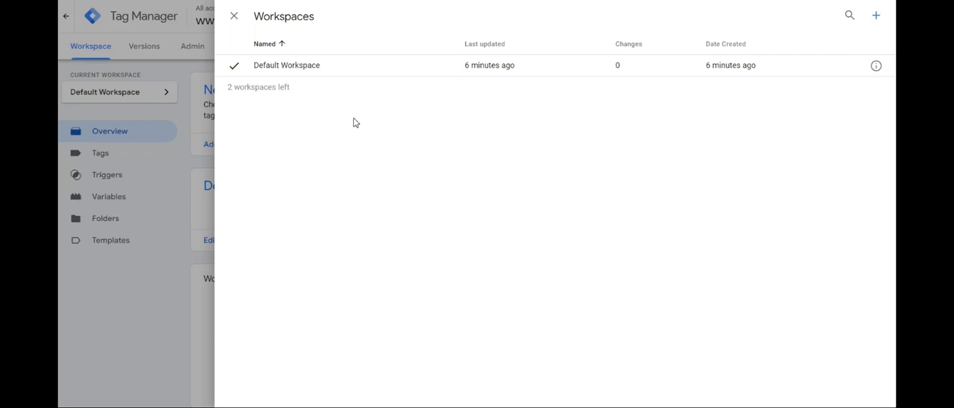
click(875, 15)
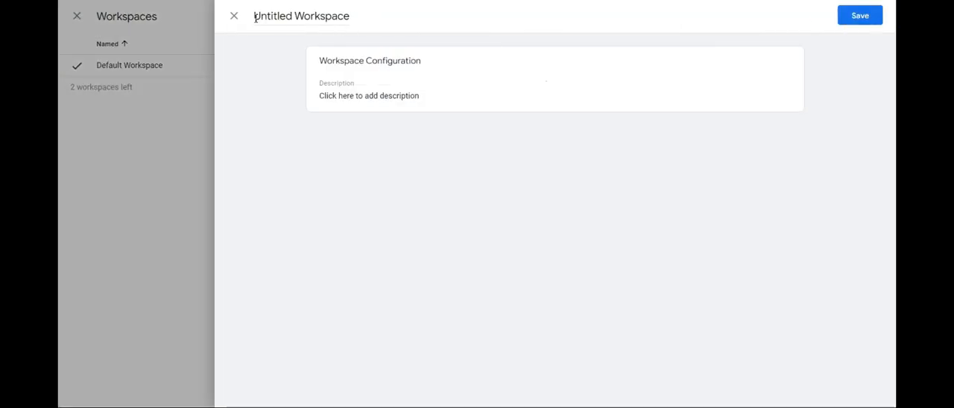
drag(255, 17, 362, 24)
text(Jai's workspace)
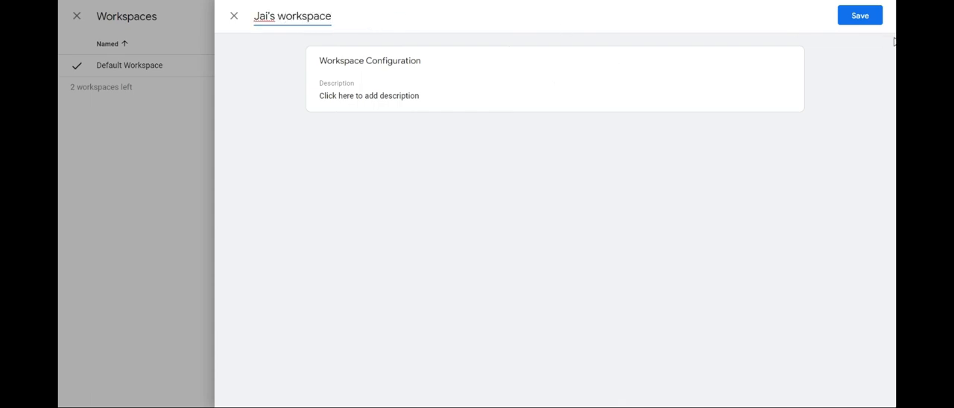
click(858, 16)
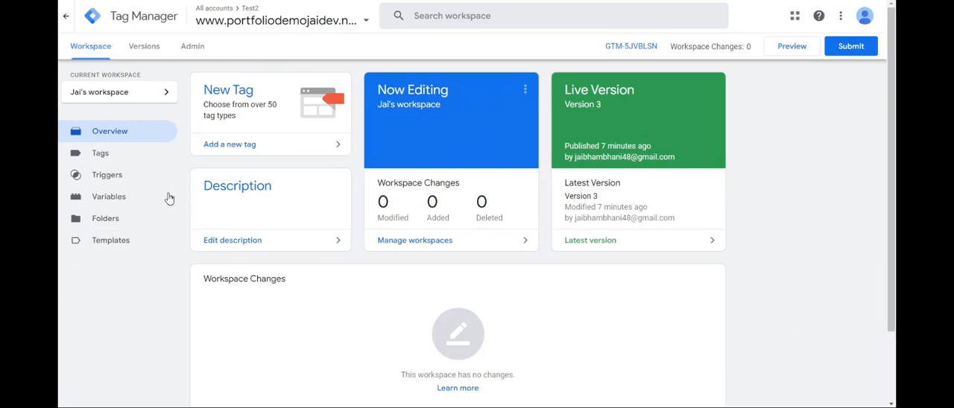
Enable the built-in variables Form Element, Form Classes, Form ID, Form Target, Form URL and Form Text
click(142, 198)
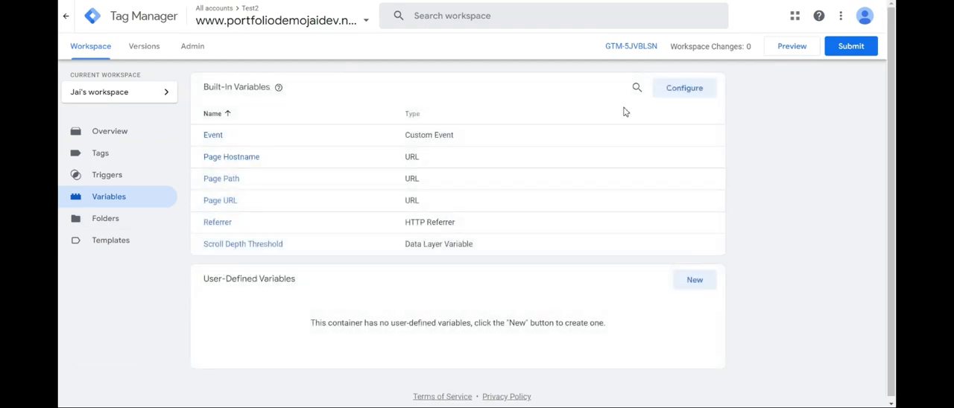
click(684, 87)
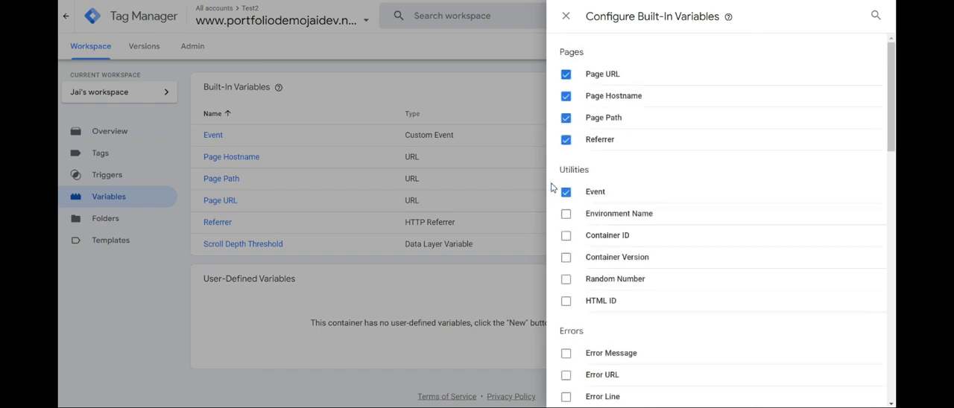
scroll(623, 201, down, 7)
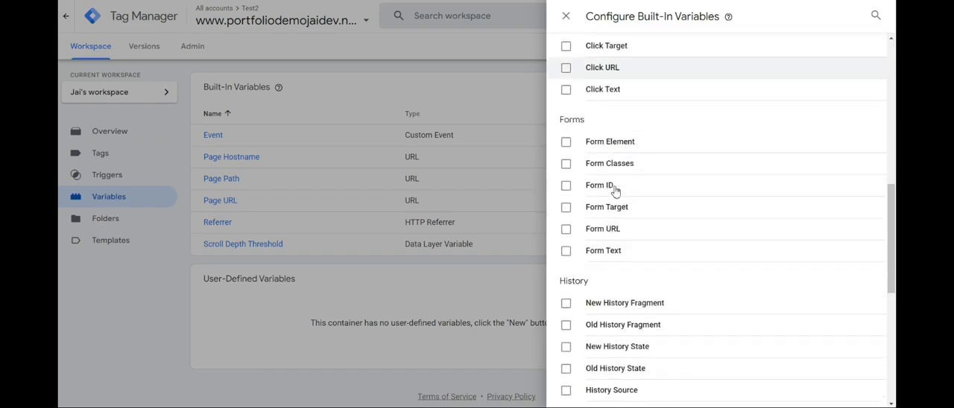
click(566, 141)
click(567, 163)
click(566, 186)
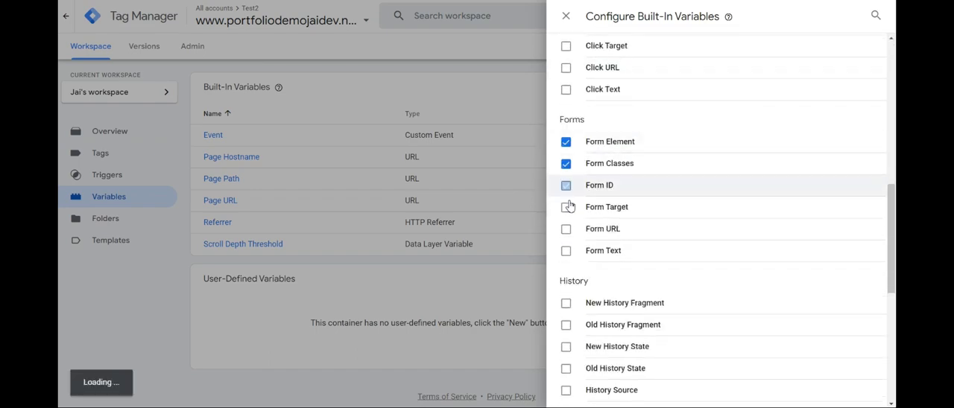
click(566, 208)
click(567, 228)
click(567, 251)
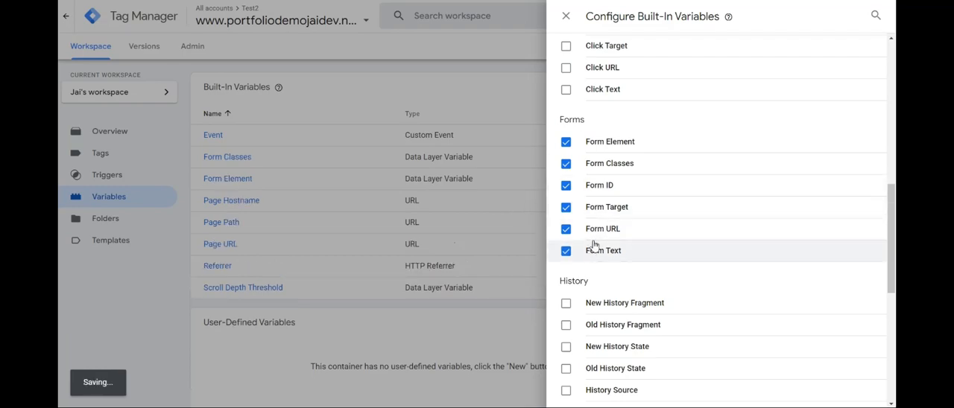
click(566, 17)
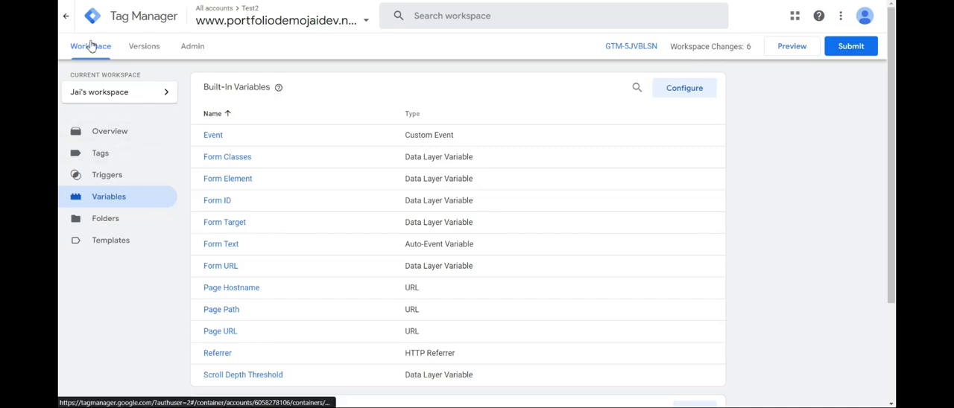
Review the workspace list and the overview's workspace changes, including the option to abandon the Form Classes change
click(118, 95)
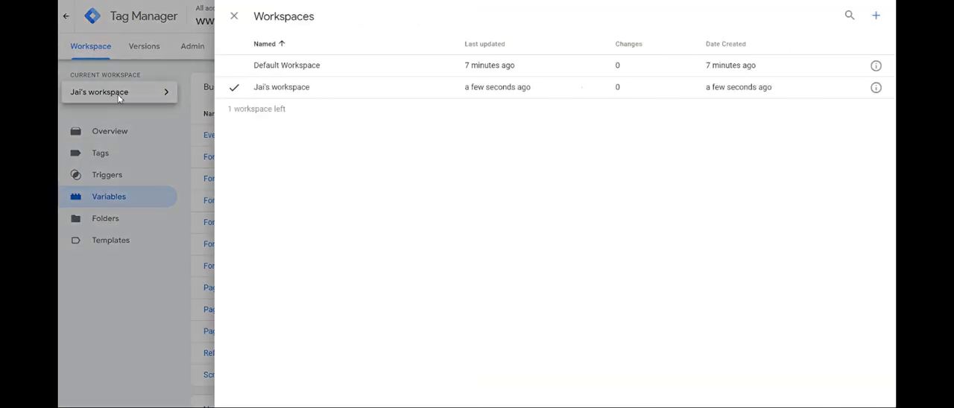
click(118, 97)
click(79, 134)
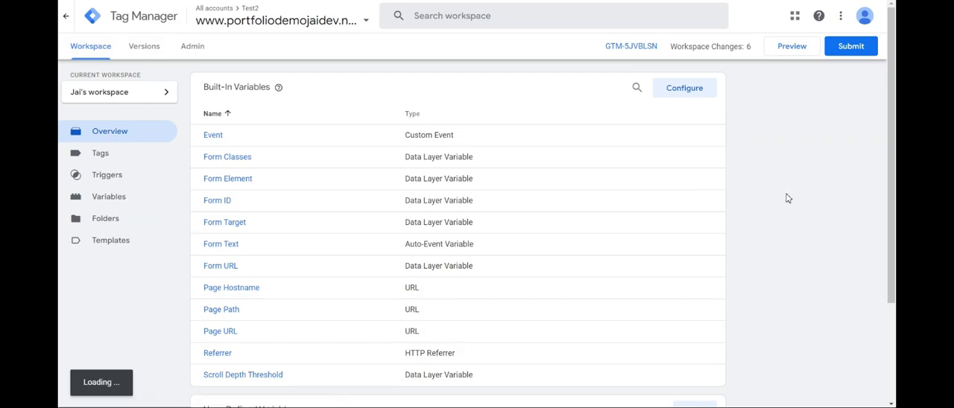
scroll(749, 199, down, 3)
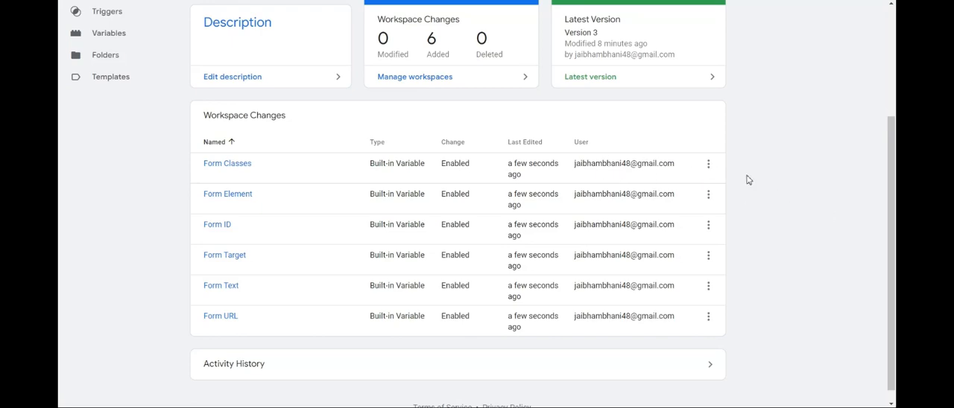
click(708, 166)
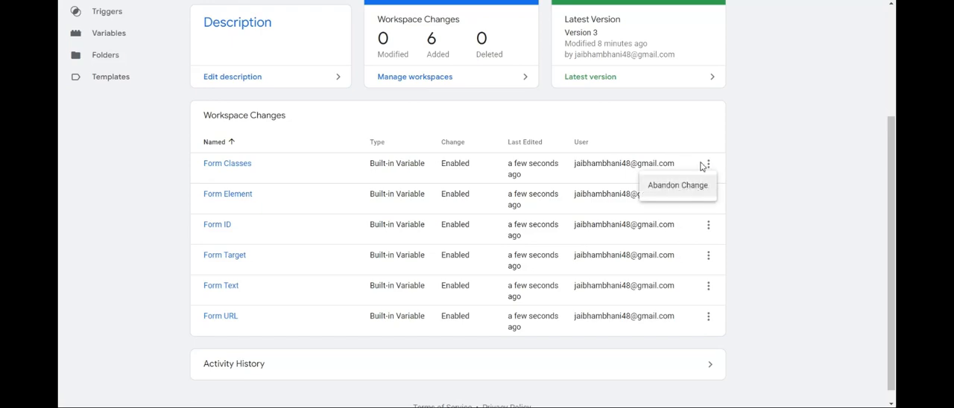
click(752, 143)
Examine the activity history of the current workspace
scroll(394, 348, down, 1)
scroll(394, 348, down, 1)
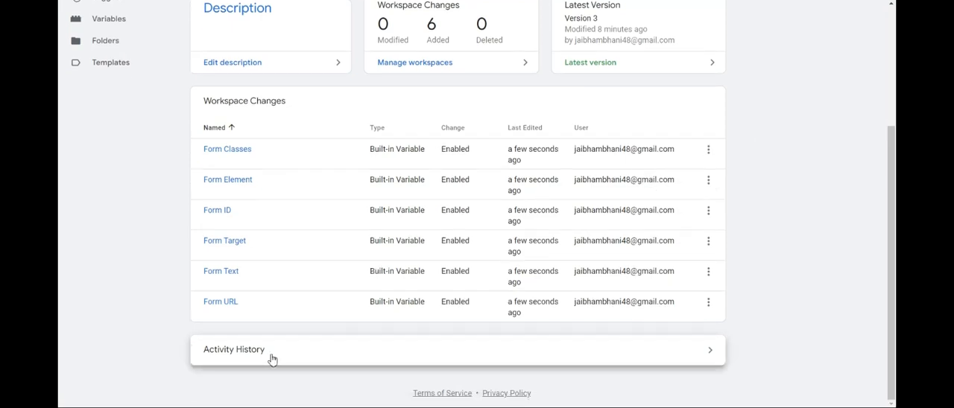
click(262, 356)
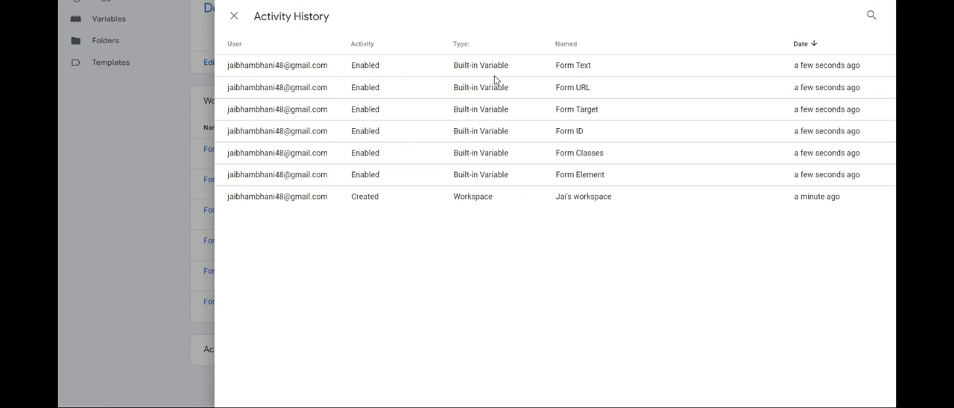
click(233, 15)
scroll(523, 186, up, 3)
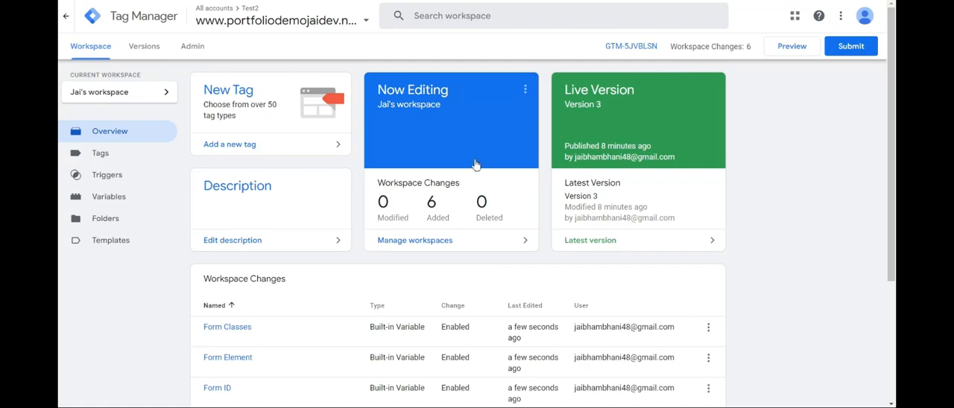
Inspect the live version's summary and the container's version history, including the actions available for version 2
click(596, 98)
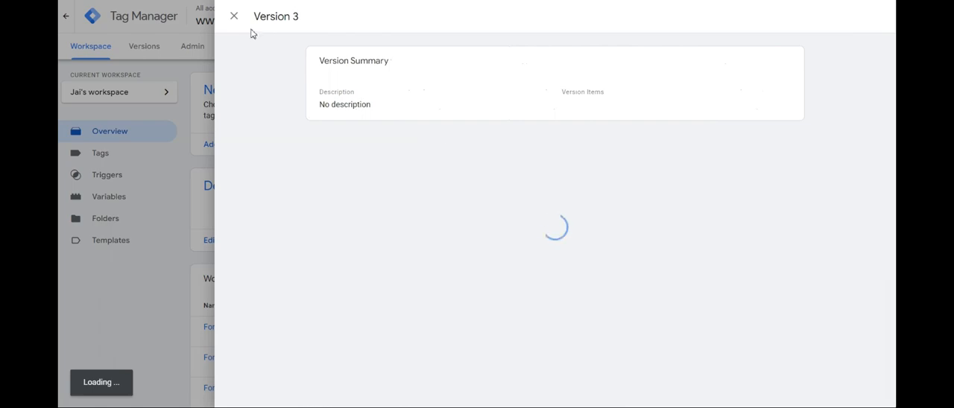
click(233, 16)
click(144, 46)
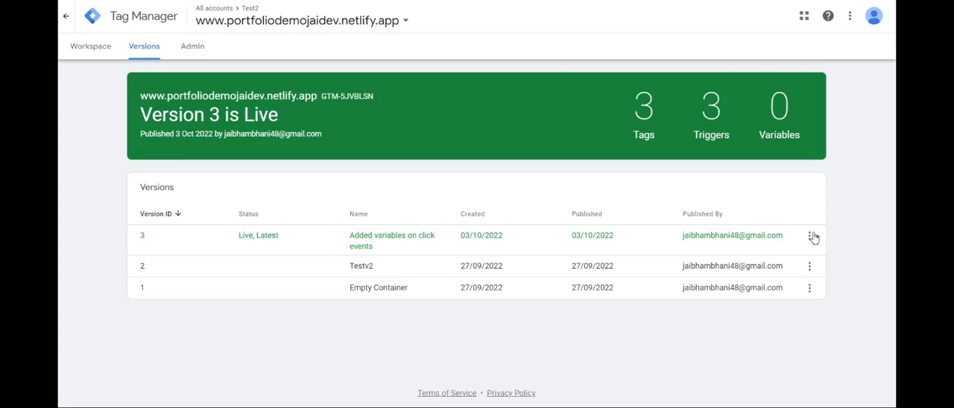
click(810, 266)
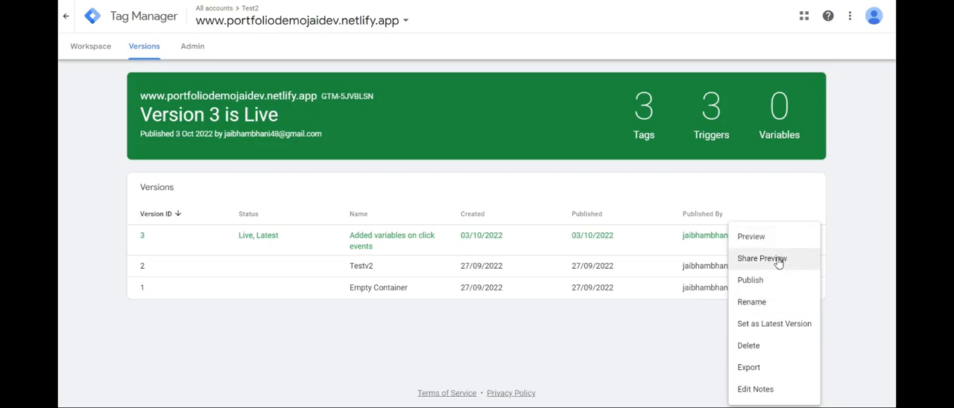
click(646, 358)
Preview the workspace by connecting Tag Assistant to the portfolio website with the debug signal included in the URL
click(84, 45)
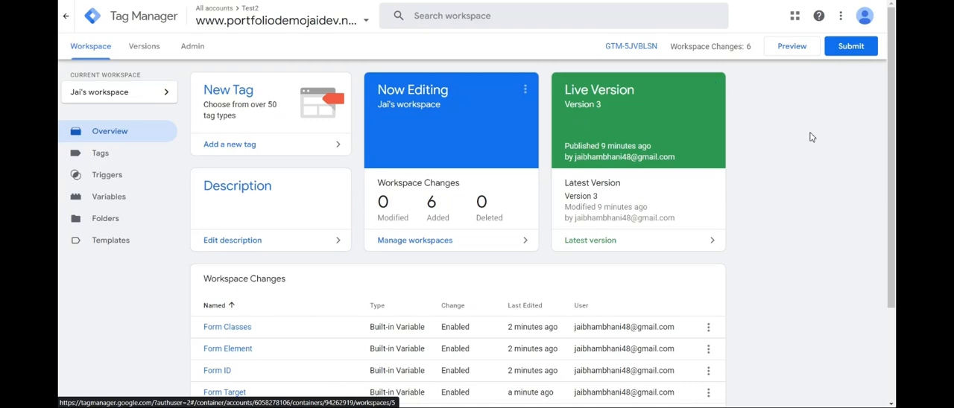
click(797, 52)
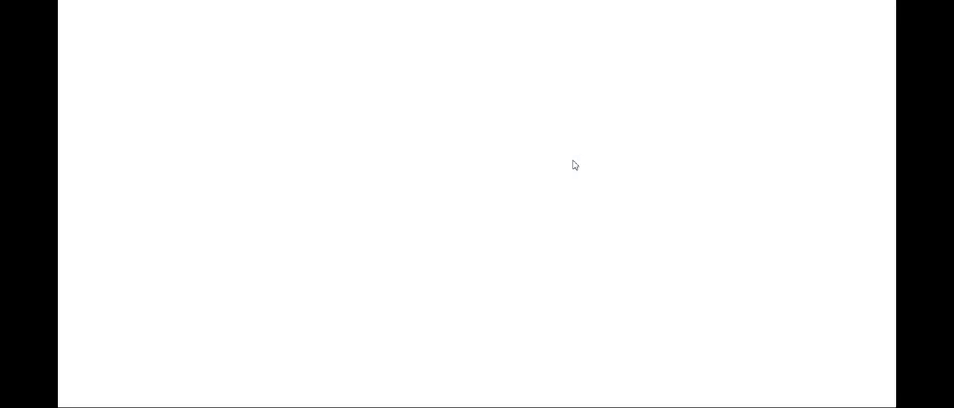
mouse_move(379, 249)
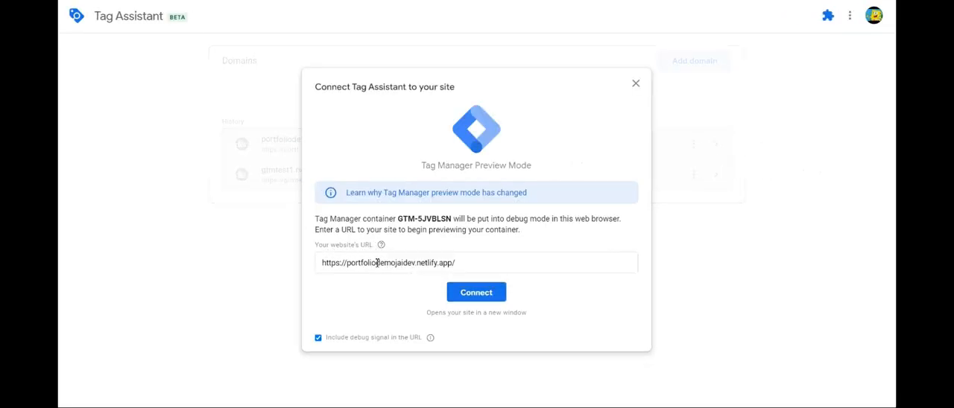
click(476, 293)
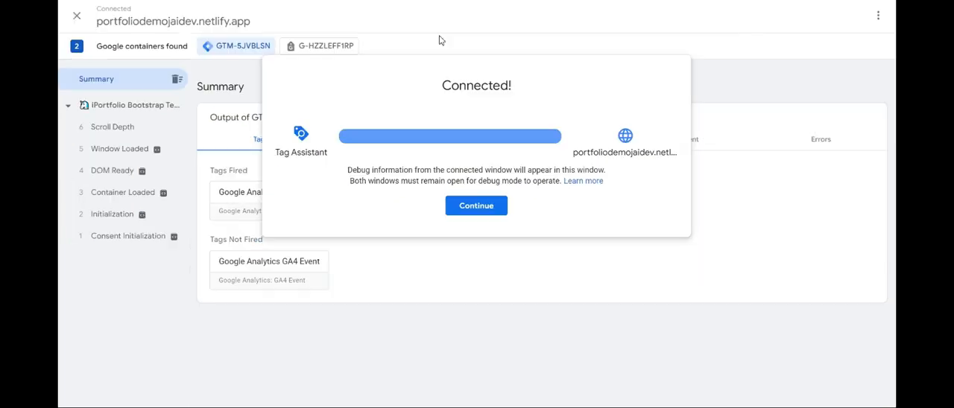
click(473, 211)
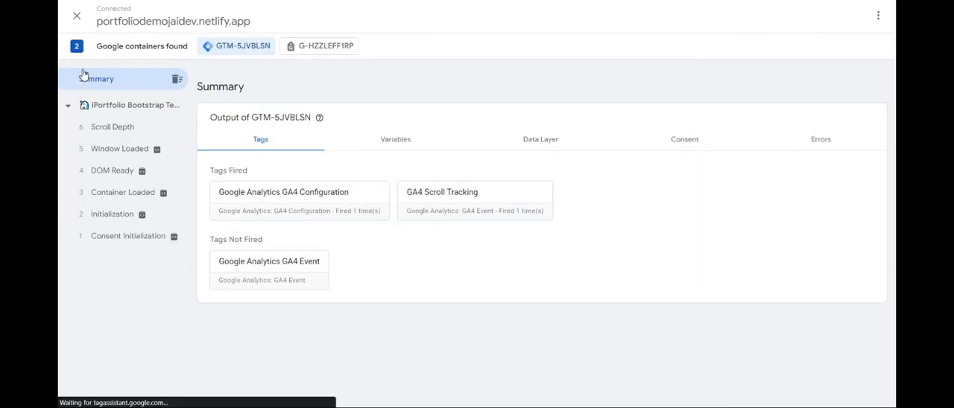
Check the tag and variable output in the debug session, examining the variable values for the Consent Initialization event
click(377, 145)
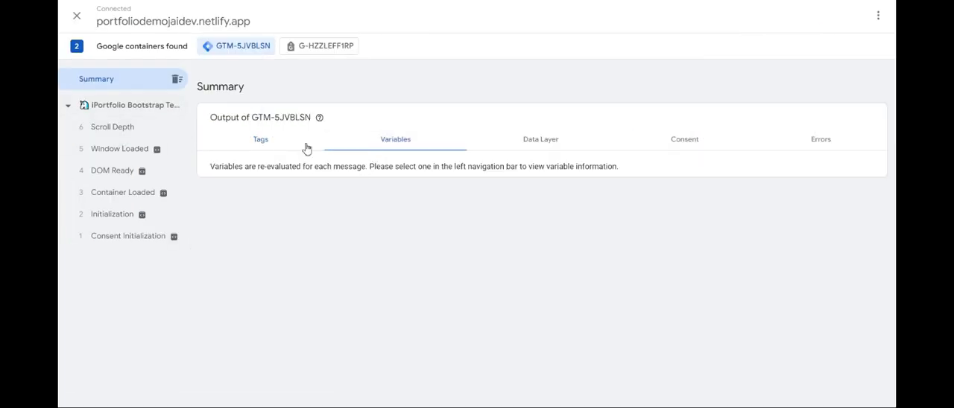
click(250, 148)
click(371, 150)
click(398, 144)
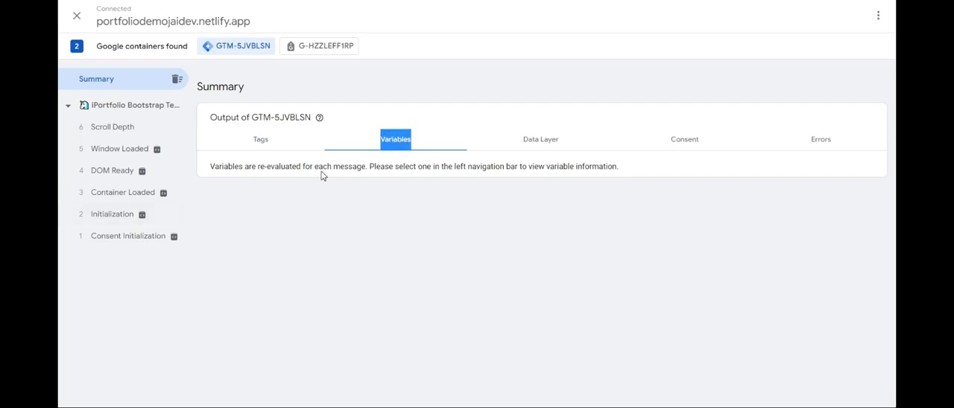
click(100, 240)
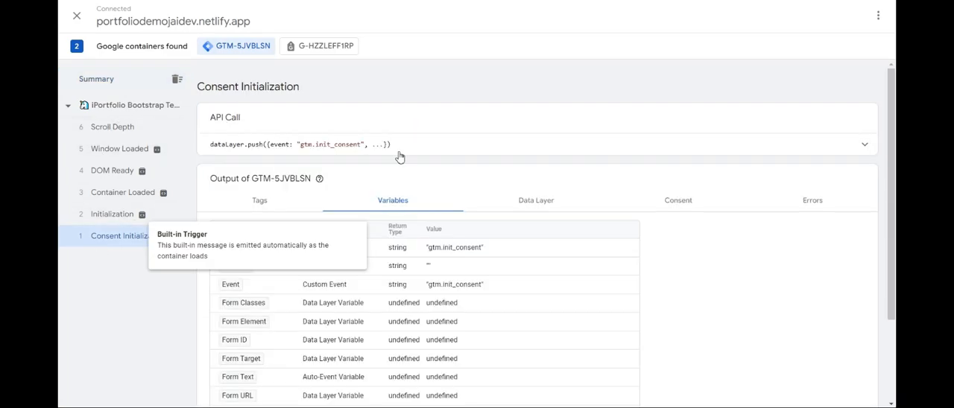
scroll(410, 164, down, 1)
scroll(412, 170, down, 1)
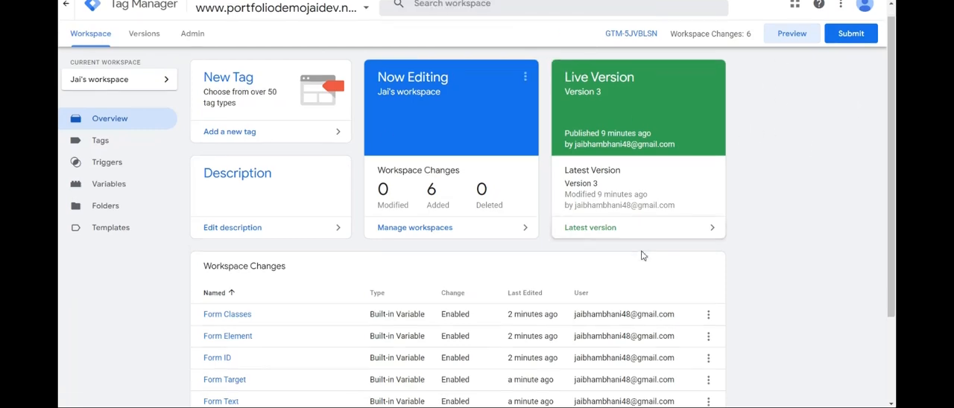
Open the submission of the workspace changes for publishing and set the version name to "Add form variables"
scroll(705, 309, down, 2)
scroll(348, 187, up, 2)
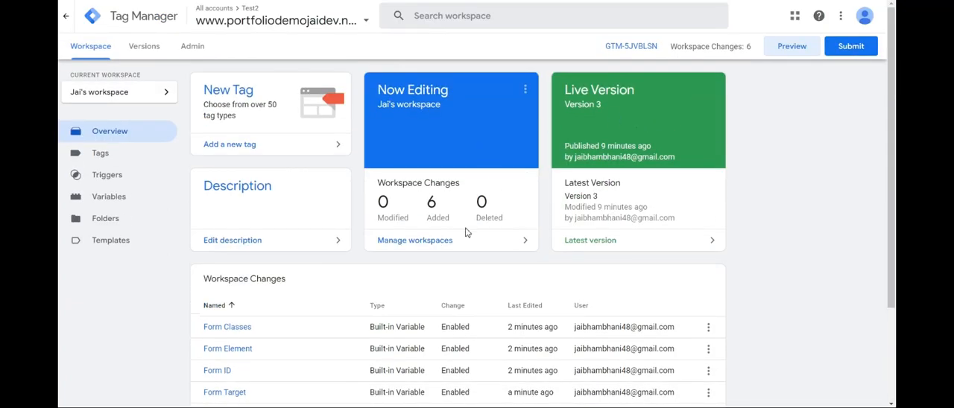
click(851, 47)
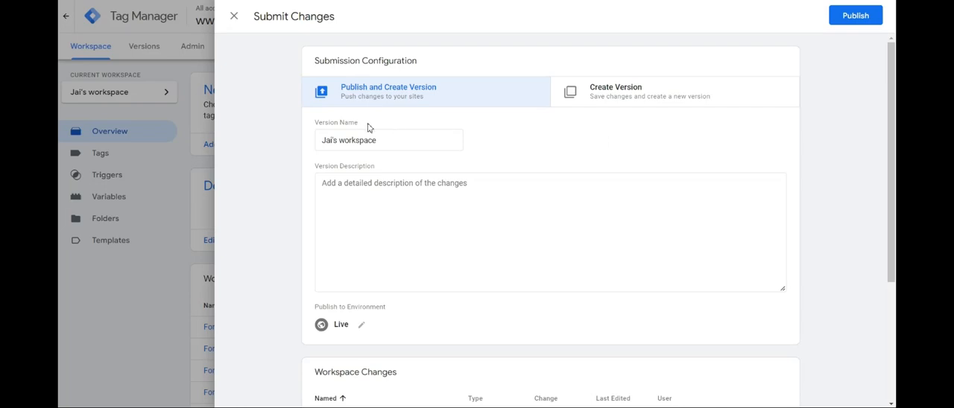
drag(327, 140, 405, 143)
click(401, 143)
triple_click(391, 140)
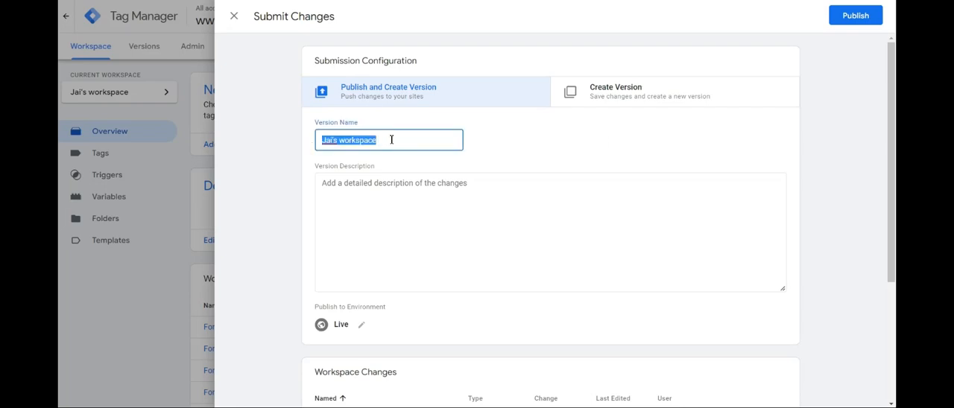
key(BackSpace)
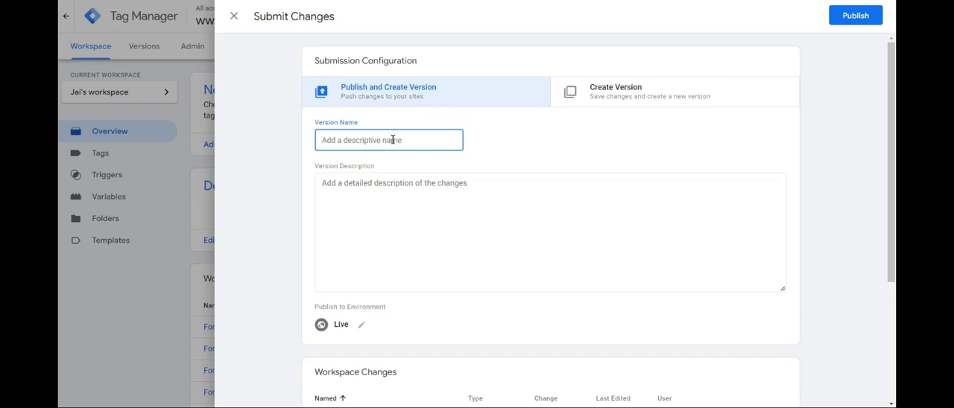
text(Add form variables)
Set the version description to "Created a separate workspace and added 6 form variables."
click(524, 203)
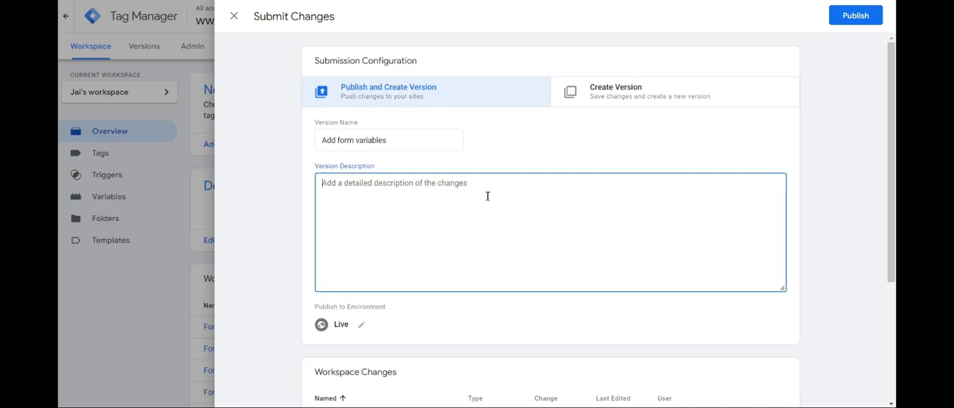
text(Adde)
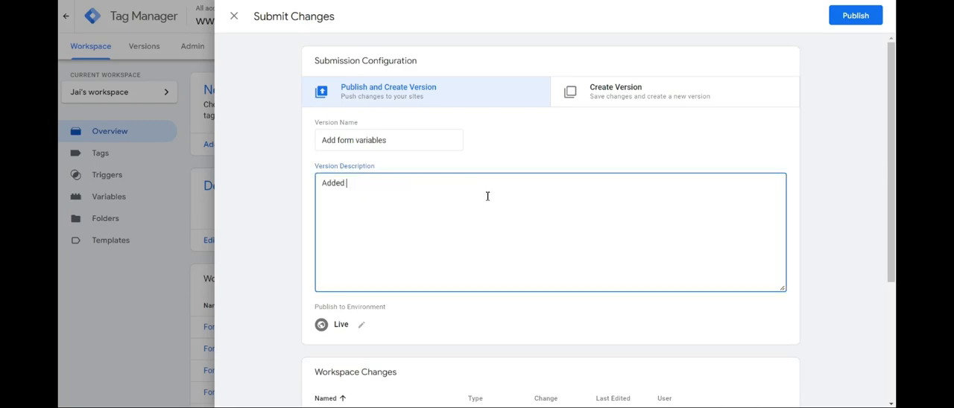
text(d)
key(BackSpace)
key(BackSpace)
key(BackSpace)
key(BackSpace)
key(BackSpace)
text(Created a separate workspac)
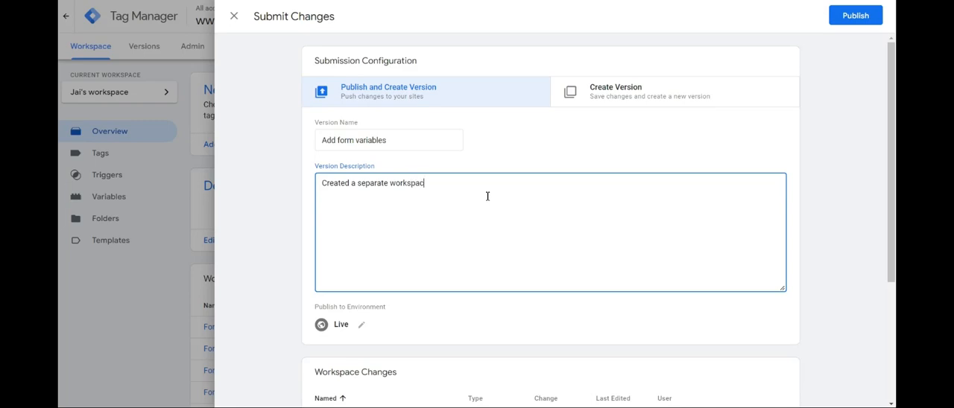
text(e and added 6 form variables.)
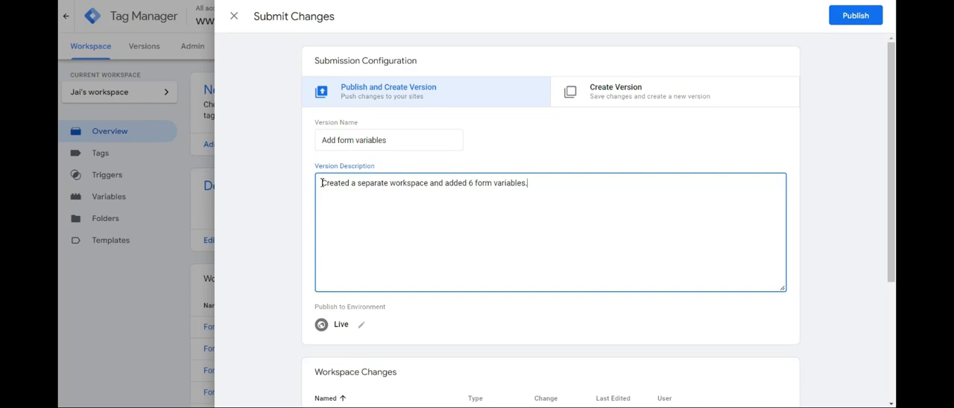
drag(320, 182, 549, 179)
click(544, 197)
Review the listed workspace changes and their activity history, and publish the version to the Live environment
scroll(542, 196, down, 3)
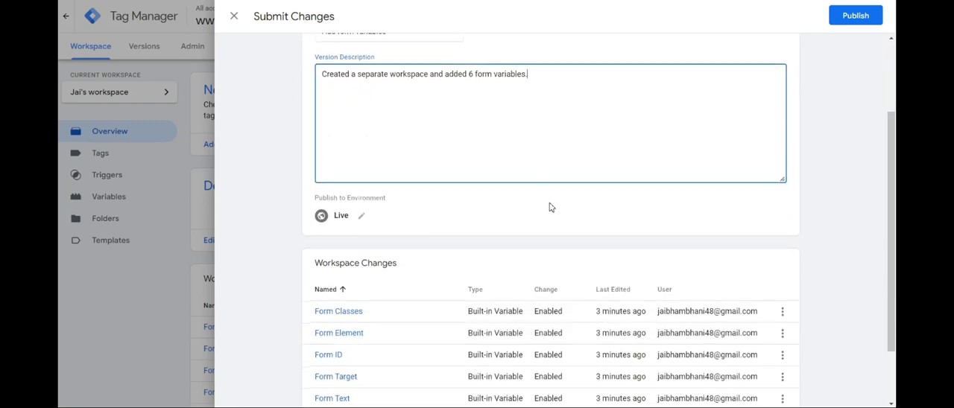
scroll(547, 209, up, 3)
scroll(512, 215, down, 3)
scroll(576, 100, down, 2)
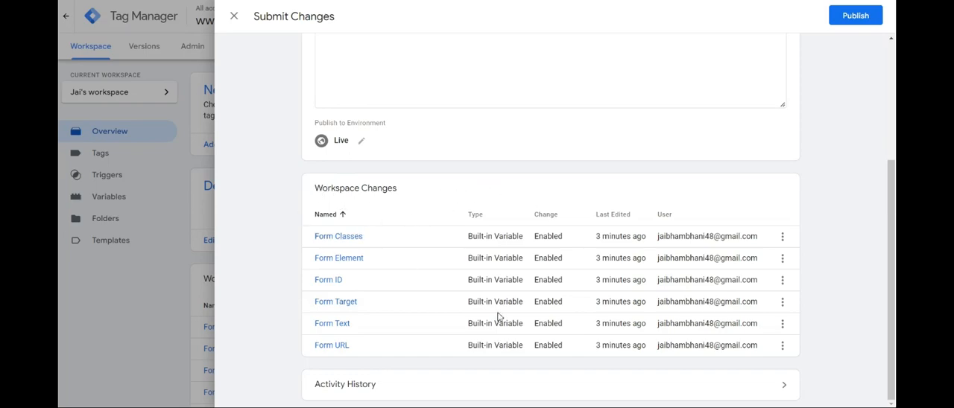
click(407, 385)
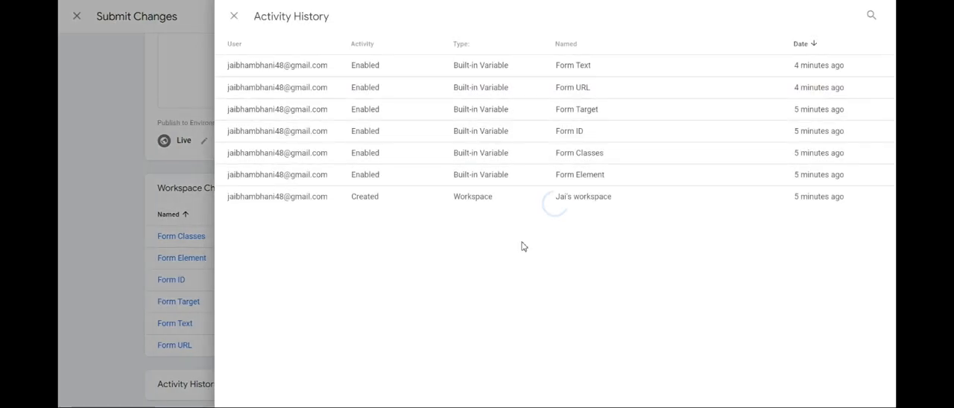
click(128, 89)
scroll(735, 171, up, 3)
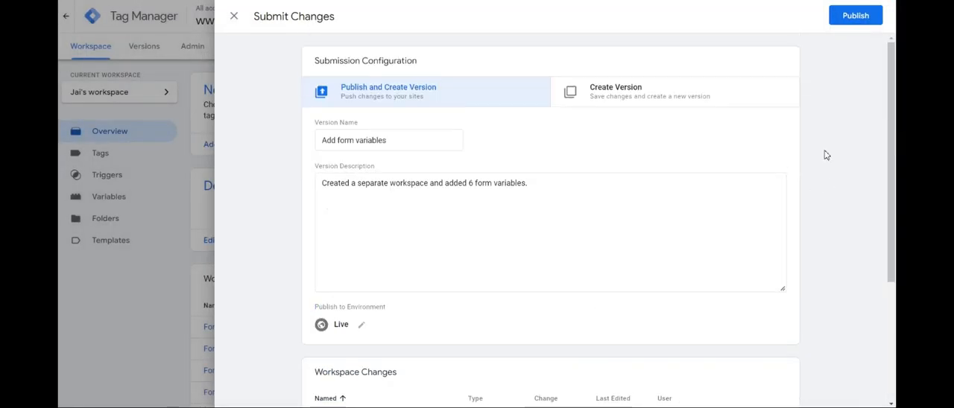
click(864, 17)
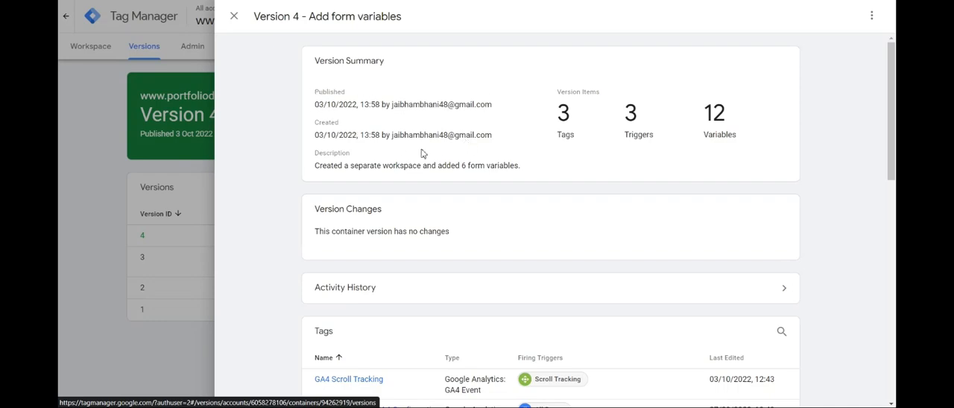
Examine the tags, triggers, variables and custom templates of the published "Add form variables" version, and close its details
scroll(343, 106, down, 3)
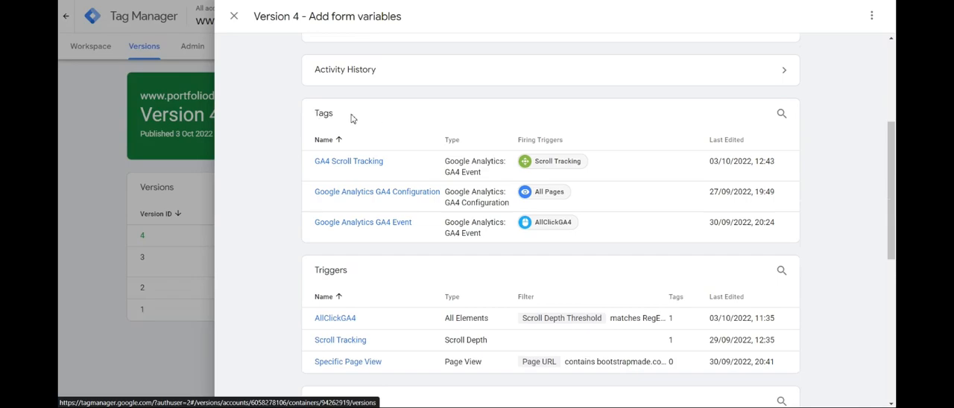
scroll(323, 202, down, 2)
scroll(323, 203, down, 4)
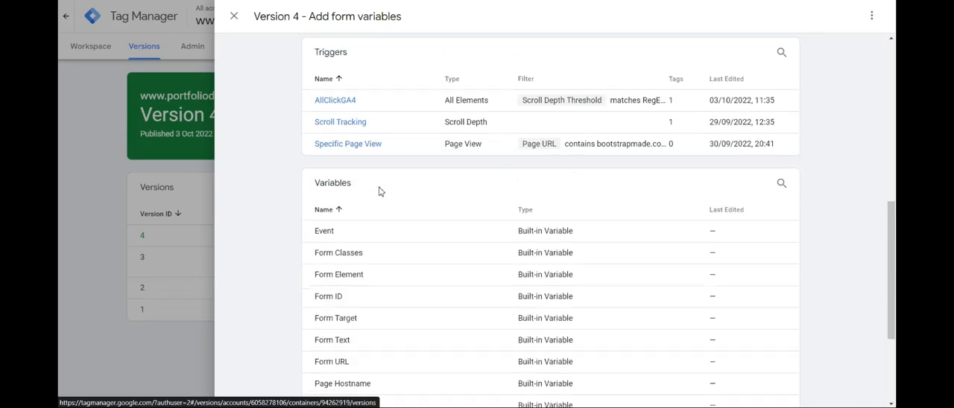
click(234, 15)
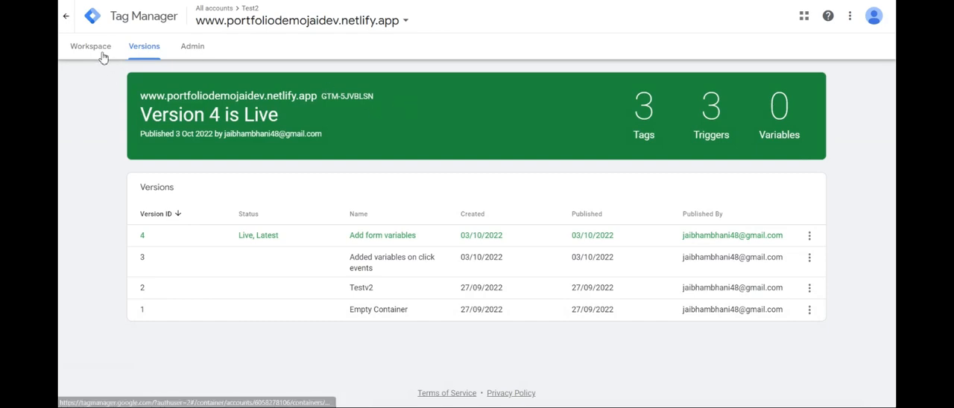
Return to the workspace overview, check the list of workspaces, and update the Default Workspace with the "Add form variables" version
click(100, 52)
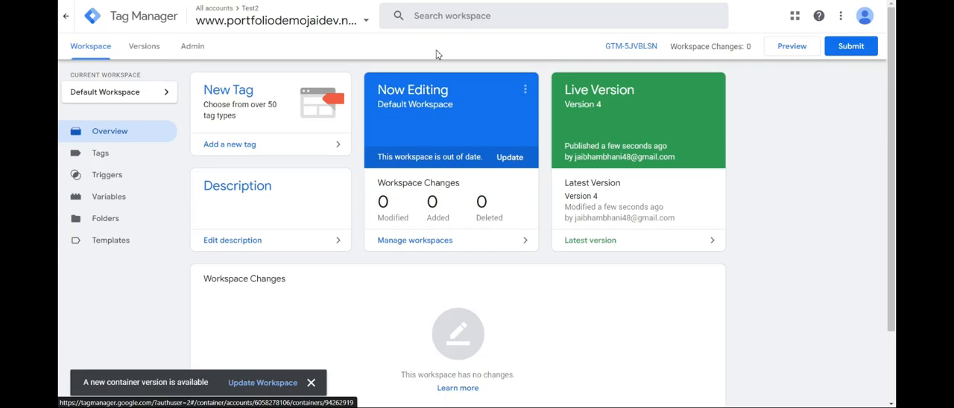
click(117, 103)
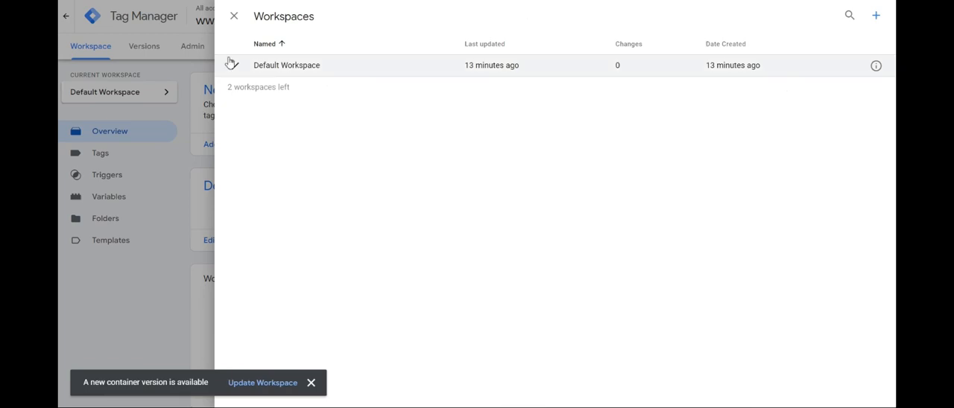
click(236, 17)
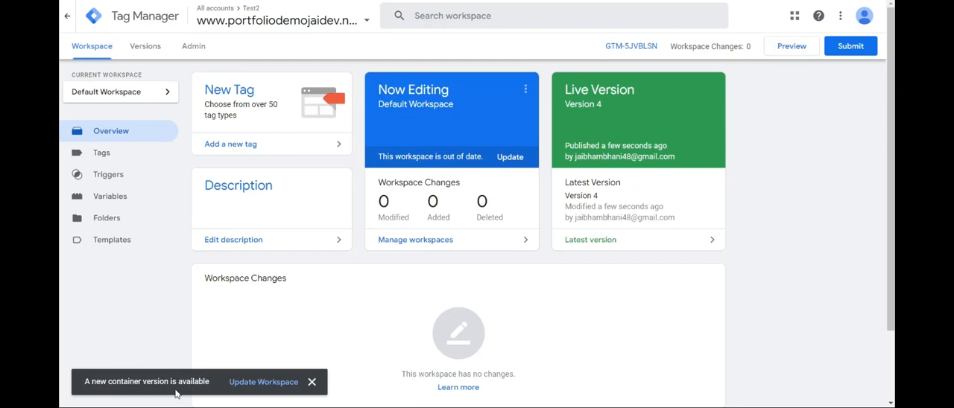
click(242, 389)
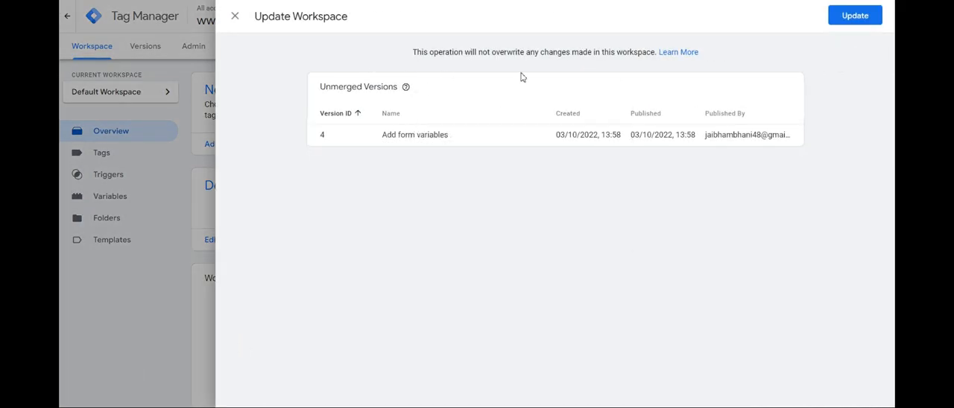
click(861, 17)
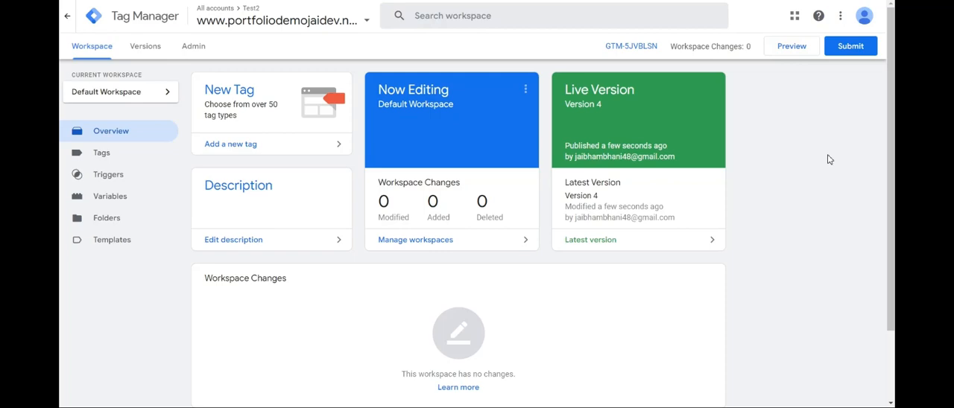
Inspect the live version's details from the workspace overview, including its activity history, tags, triggers and variables
click(605, 106)
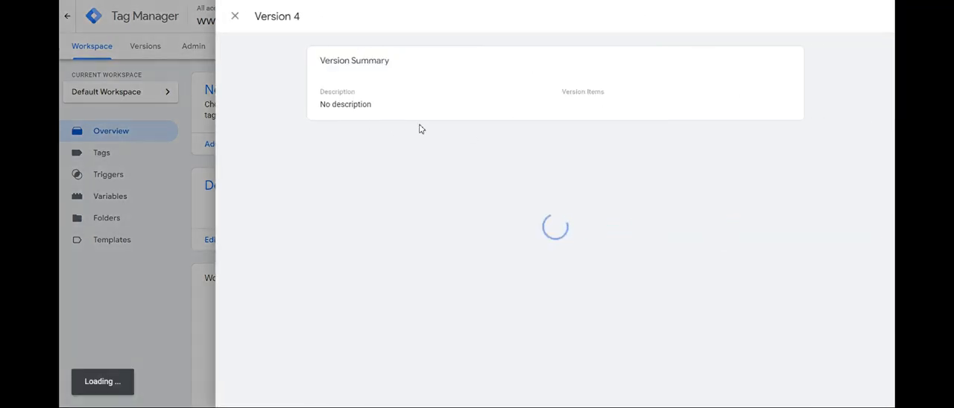
click(235, 16)
click(574, 240)
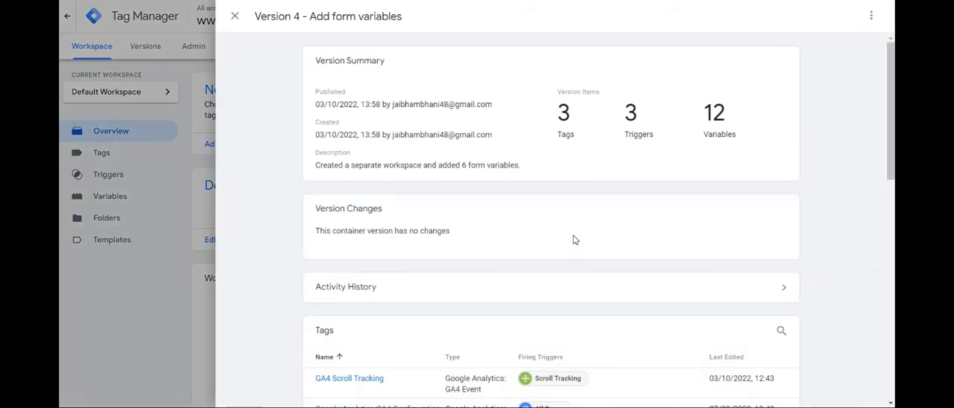
scroll(574, 240, down, 10)
scroll(455, 221, up, 10)
scroll(424, 136, down, 10)
scroll(445, 156, up, 8)
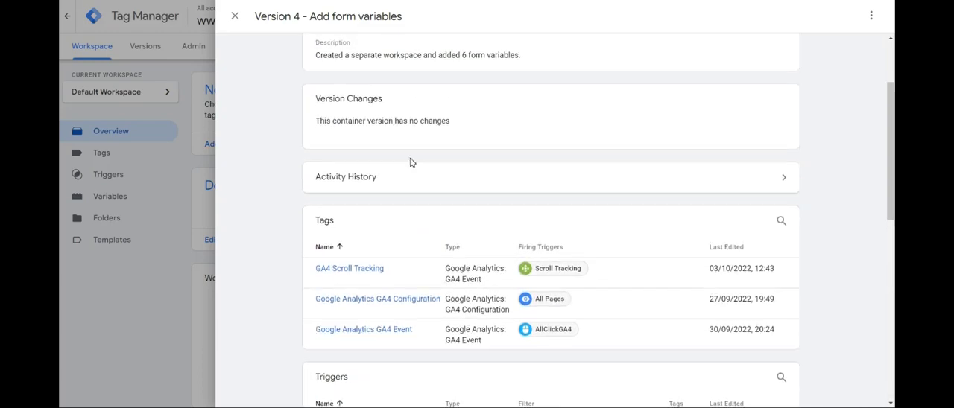
scroll(411, 162, down, 3)
click(407, 79)
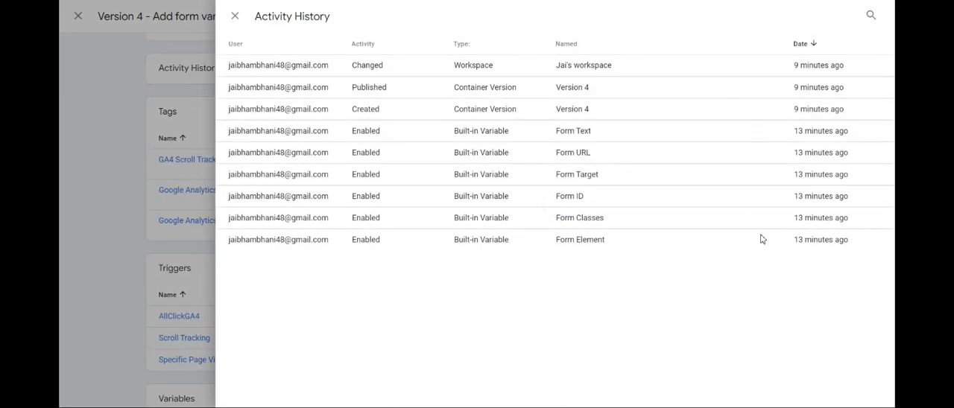
click(235, 16)
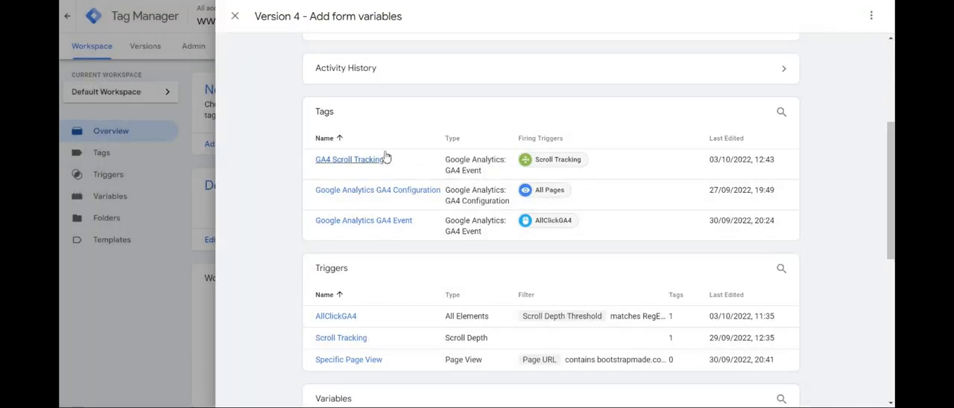
scroll(484, 164, down, 3)
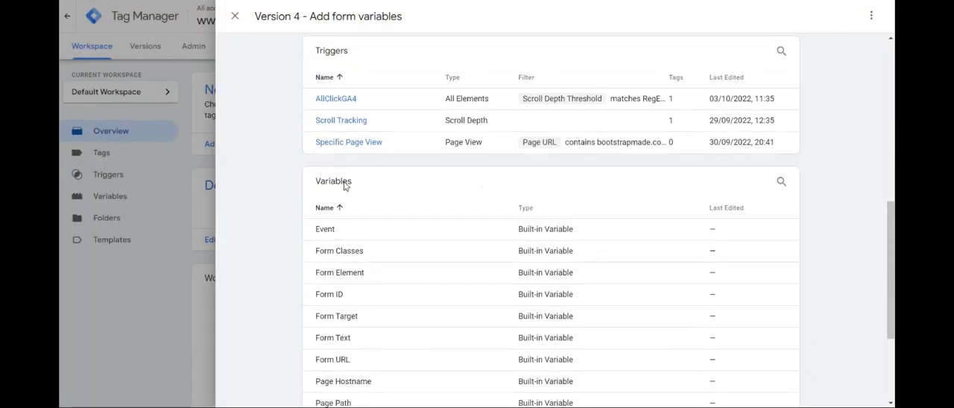
scroll(339, 184, down, 3)
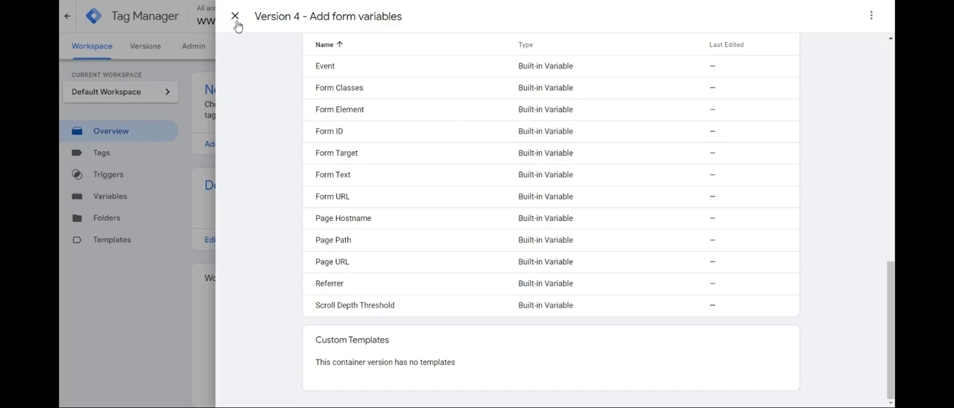
click(234, 17)
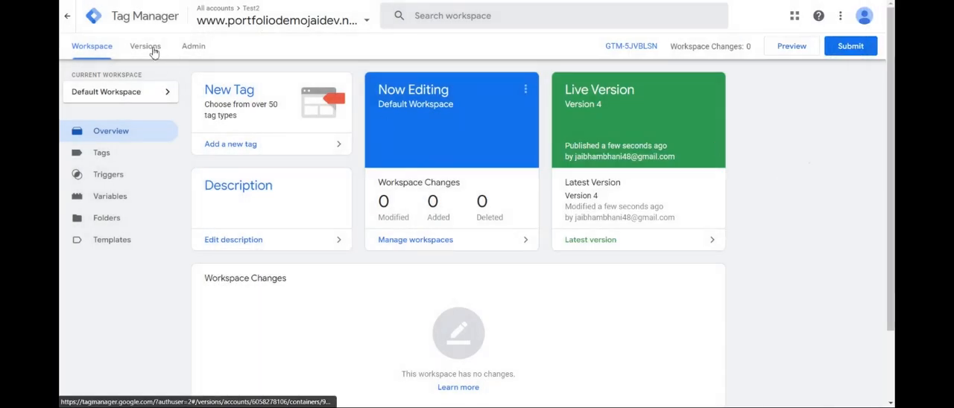
Check the available actions for versions 4 and 3 in the container's version history, and return to the workspace
click(147, 49)
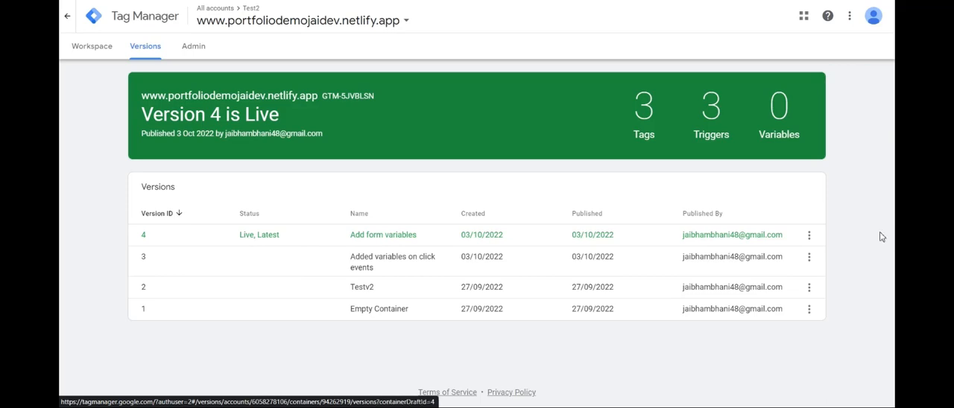
click(810, 236)
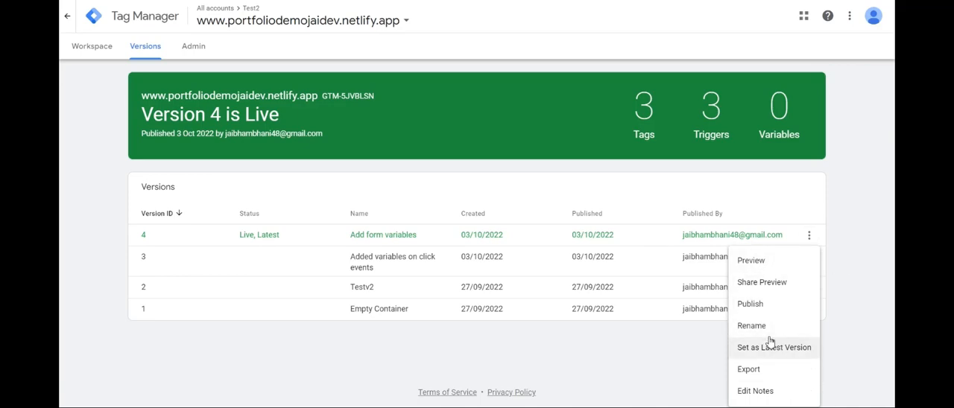
click(833, 281)
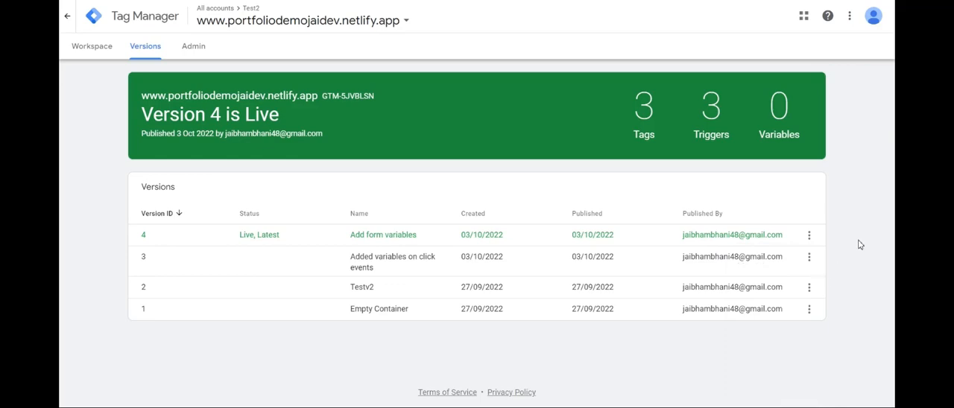
click(811, 261)
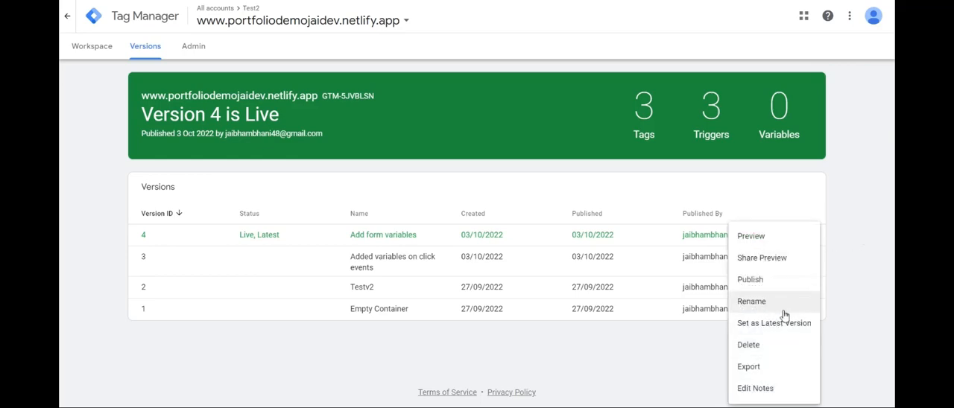
click(876, 319)
click(84, 50)
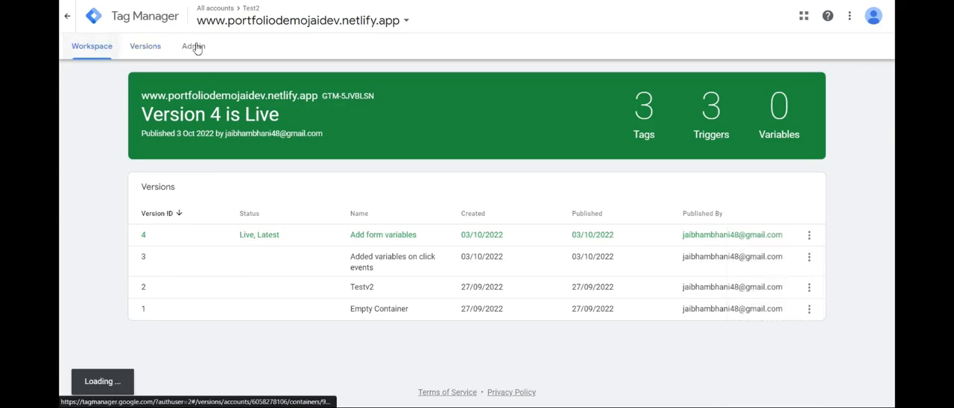